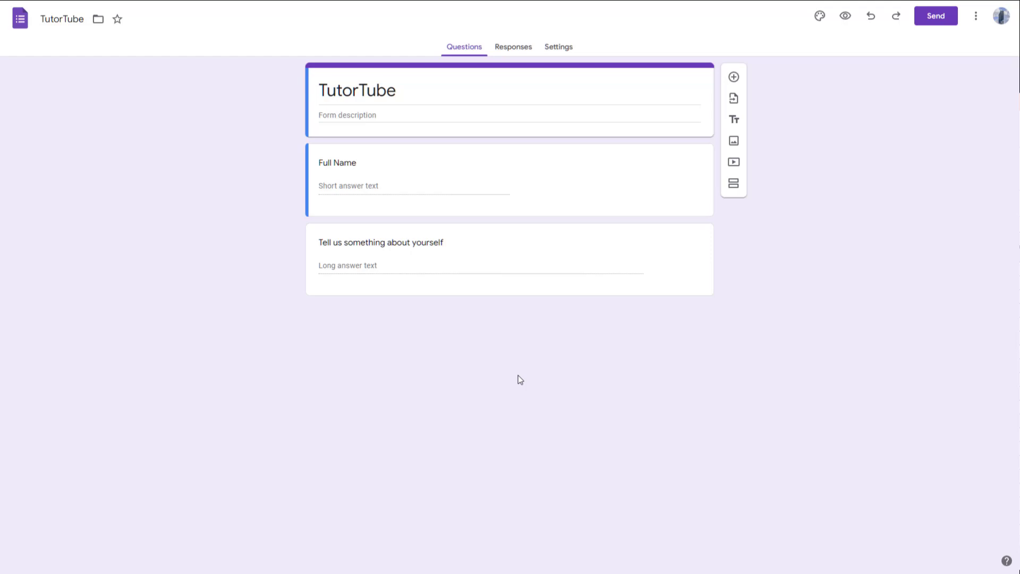
Add a new multiple choice question after the 'Tell us something about yourself' question
left_click(414, 184)
left_click(422, 313)
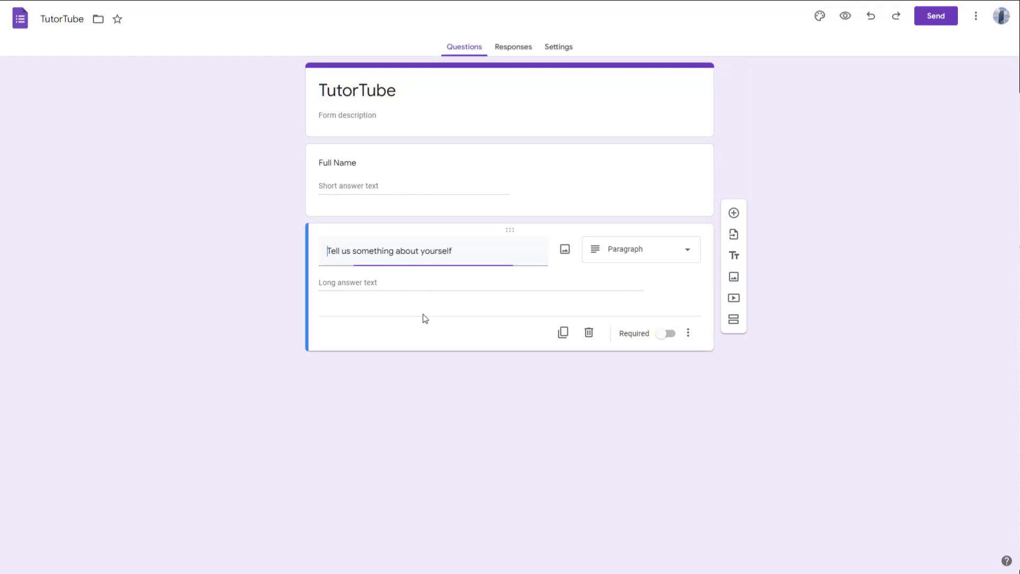
left_click(638, 388)
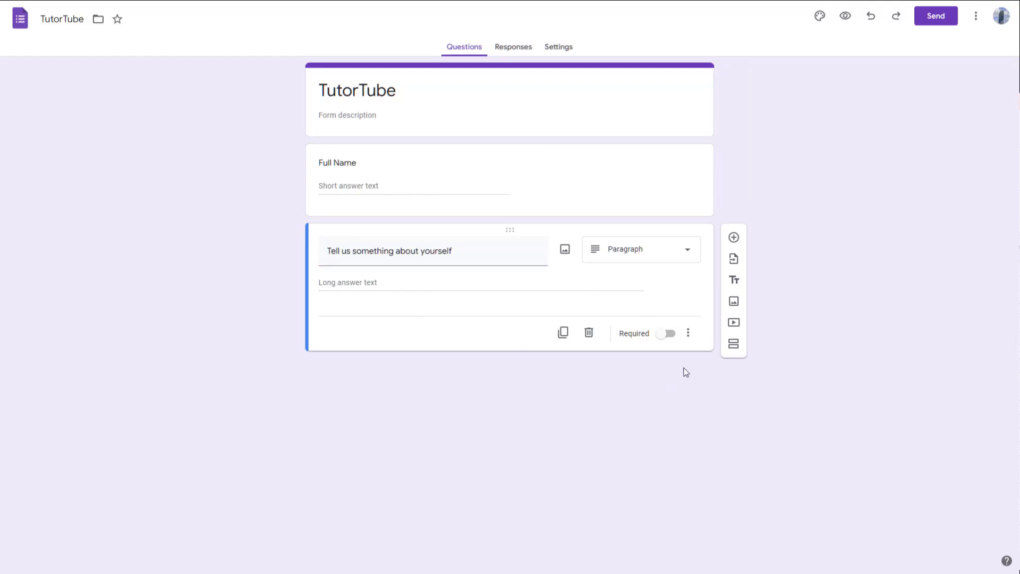
left_click(734, 238)
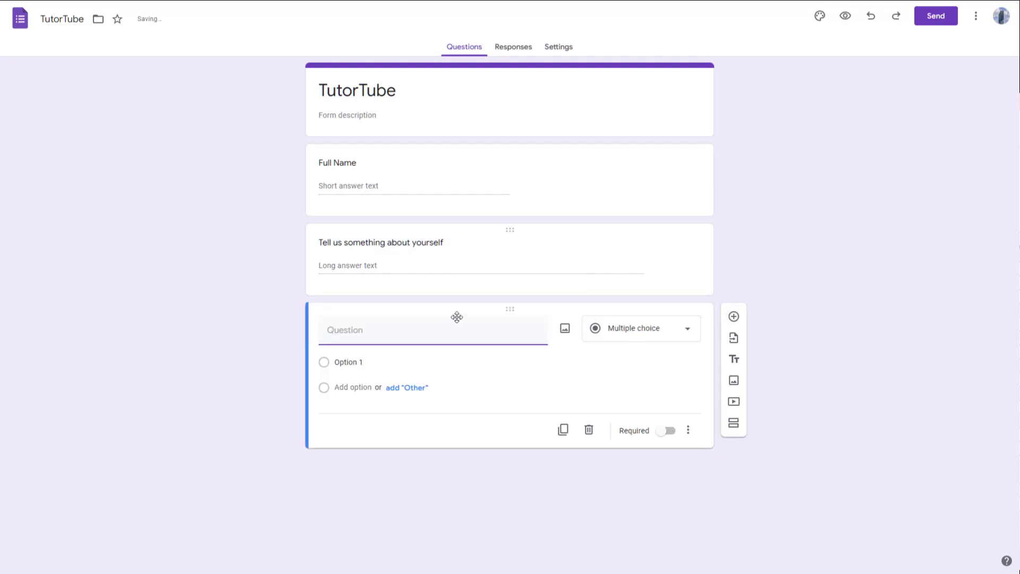
left_click(644, 334)
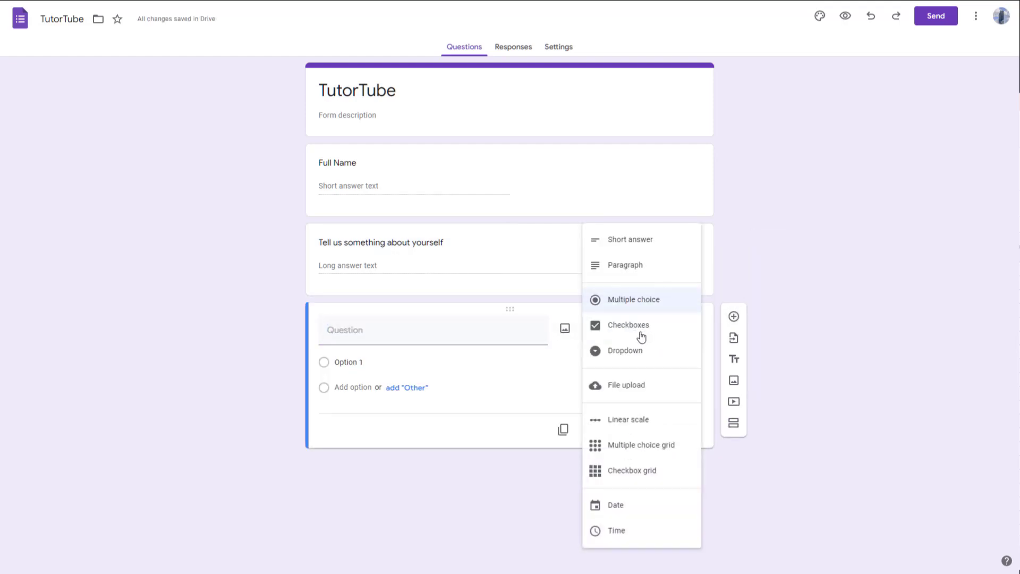
left_click(634, 300)
Title the new question 'Do you like Graphic Design?'
left_click(365, 336)
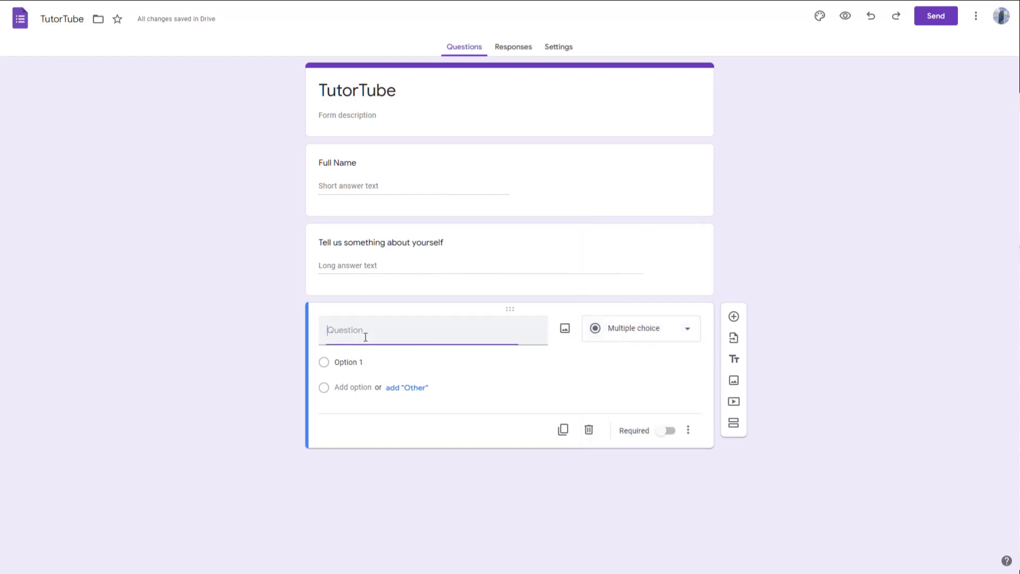
type("Do you like Graphic DFe")
key("BackSpace")
key("BackSpace")
type("esign")
Enter the answer options Yes, No and Maybe, removing the extra Option 4
left_click(387, 383)
type("Yes")
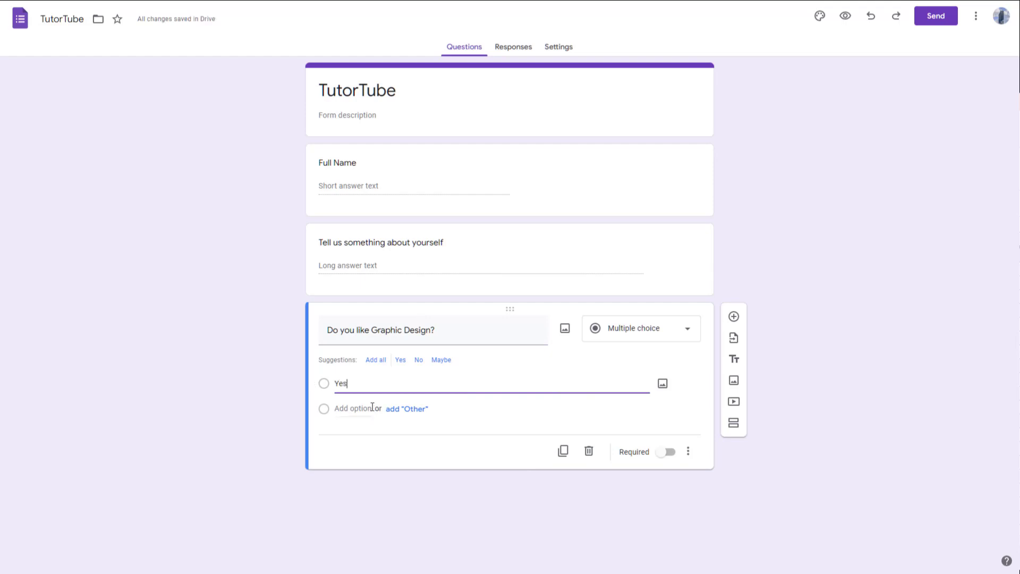
key("Return")
type("No")
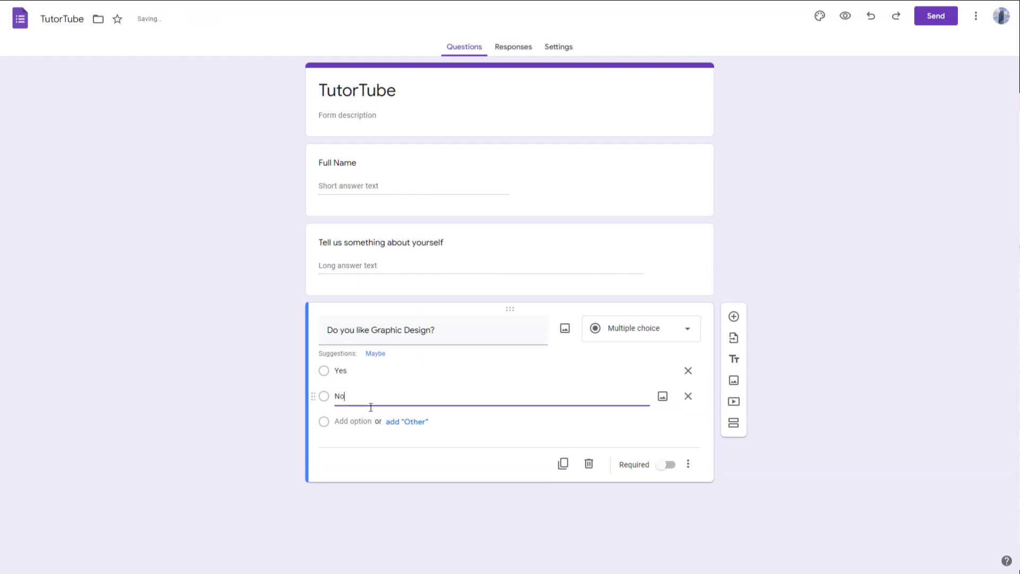
left_click(349, 428)
key("Return")
double_click(351, 414)
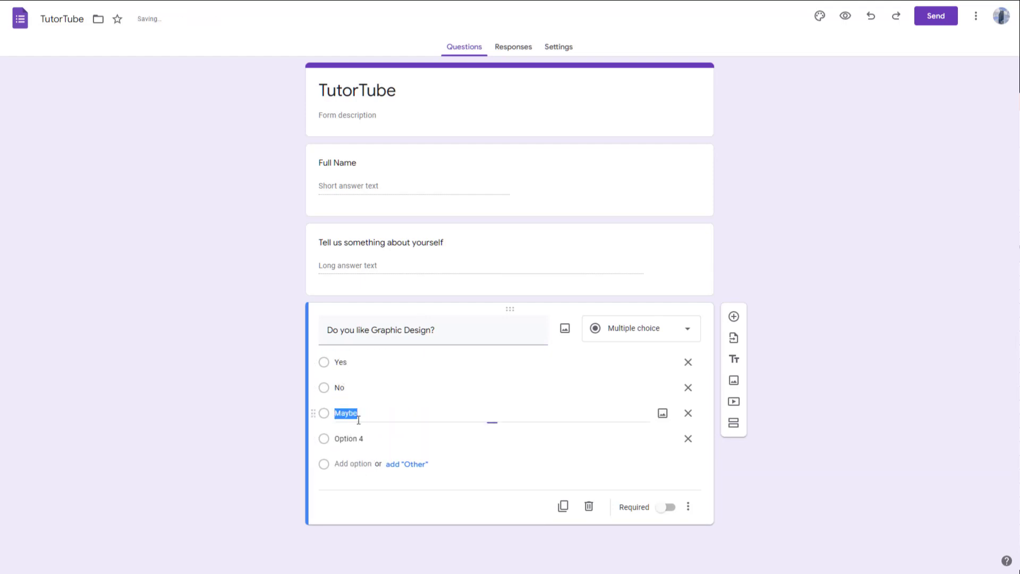
left_click(688, 438)
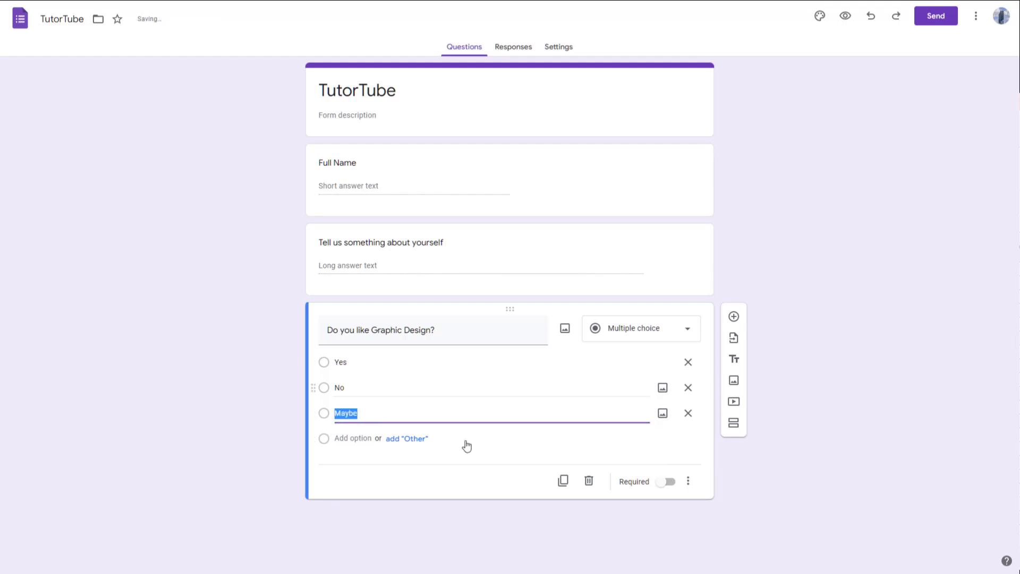
left_click(867, 307)
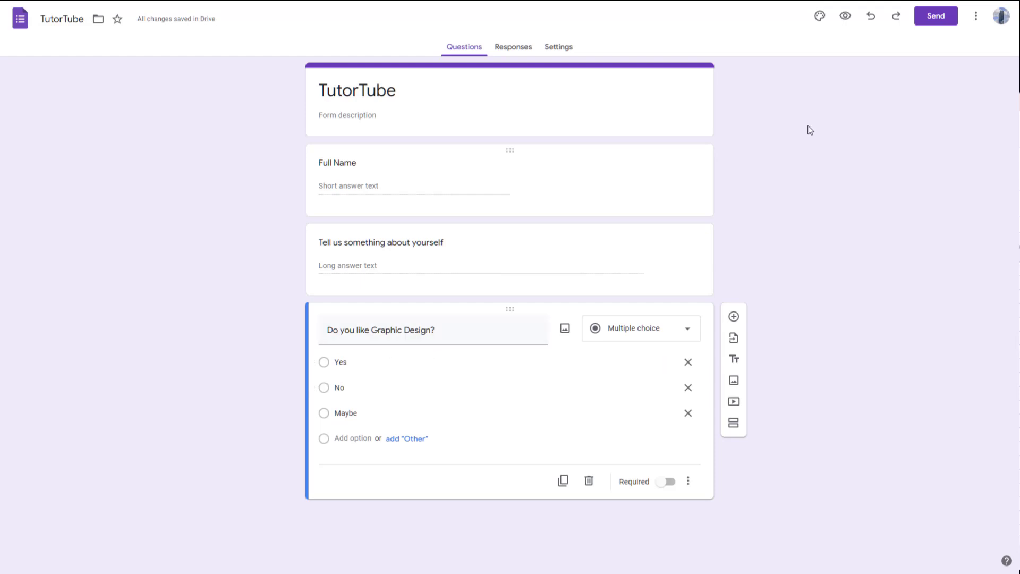
Preview the form, try the Yes, No and Maybe answers, then clear the selection
left_click(843, 17)
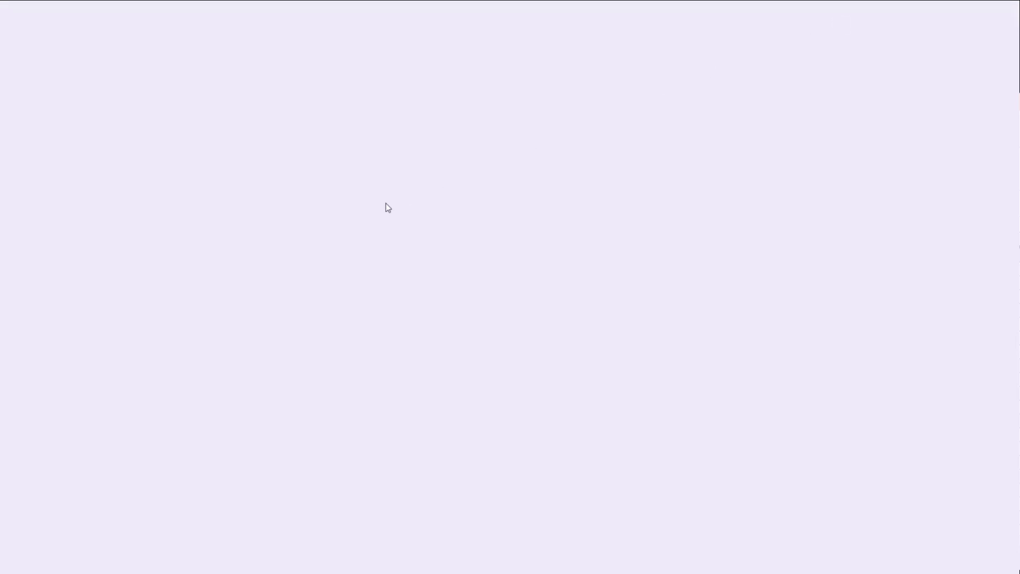
left_click(366, 299)
left_click(360, 316)
left_click(359, 340)
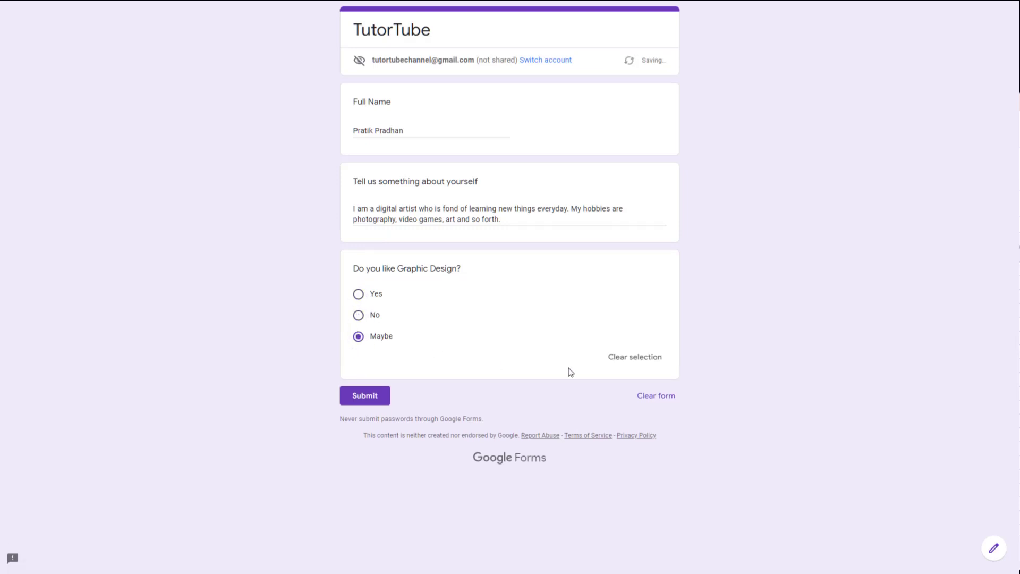
left_click(632, 359)
Pick No, Yes, then Maybe again, exit full screen and close the preview tab
left_click(361, 318)
left_click(367, 295)
left_click(373, 337)
left_click(504, 38)
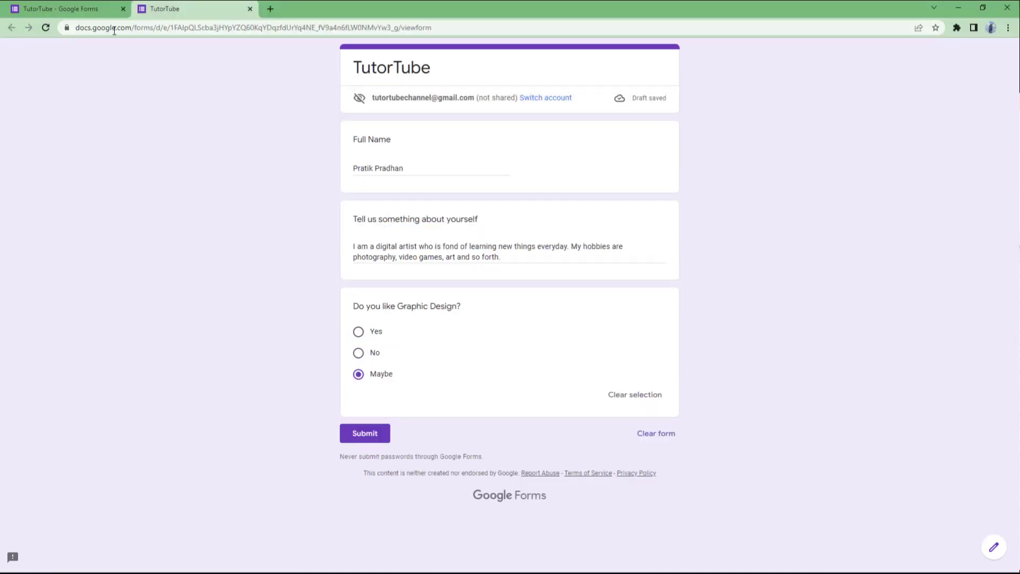
left_click(251, 9)
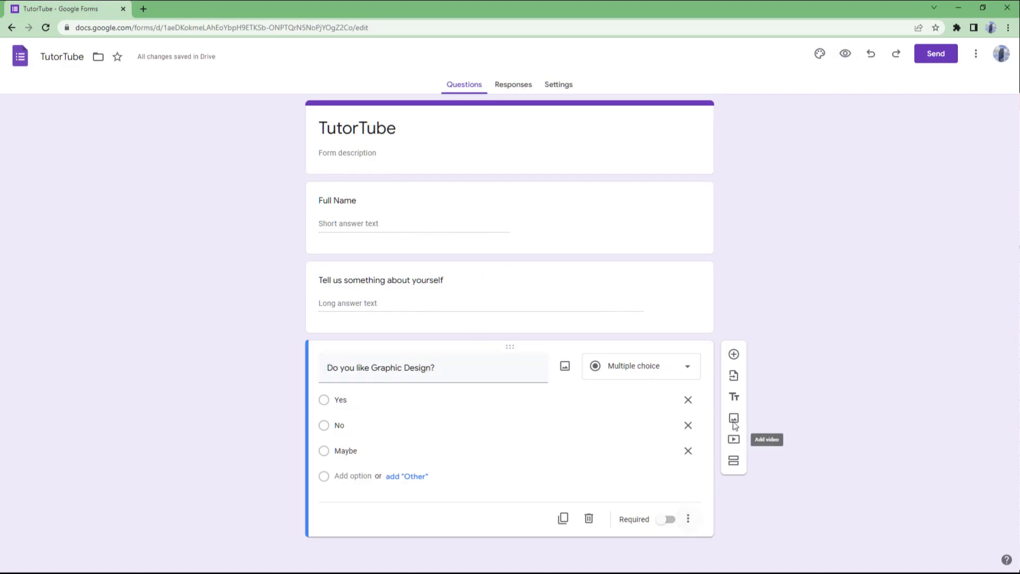
Add a checkboxes question titled 'What kind of art do you like?'
left_click(735, 354)
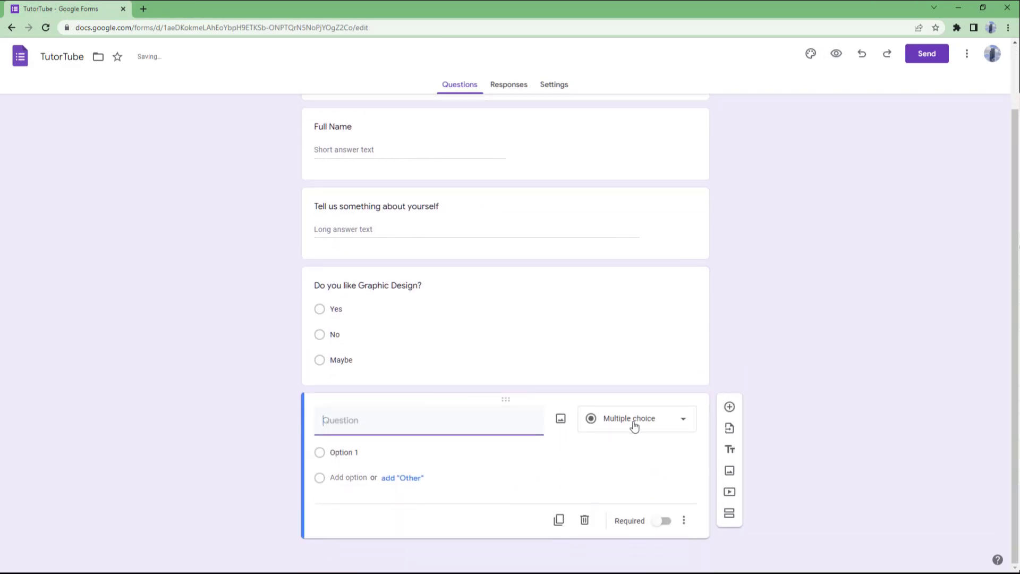
left_click(632, 420)
left_click(636, 323)
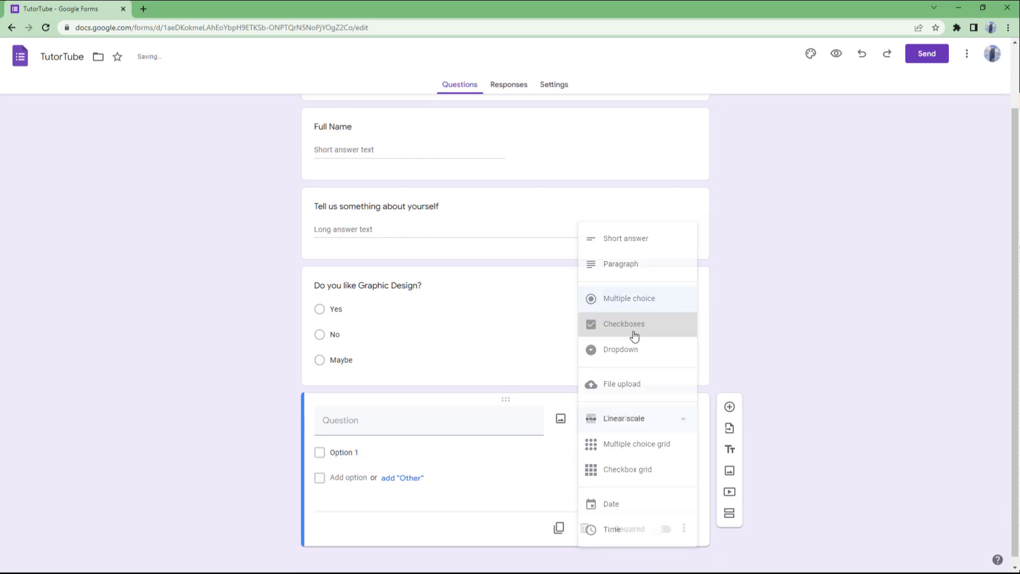
left_click(385, 421)
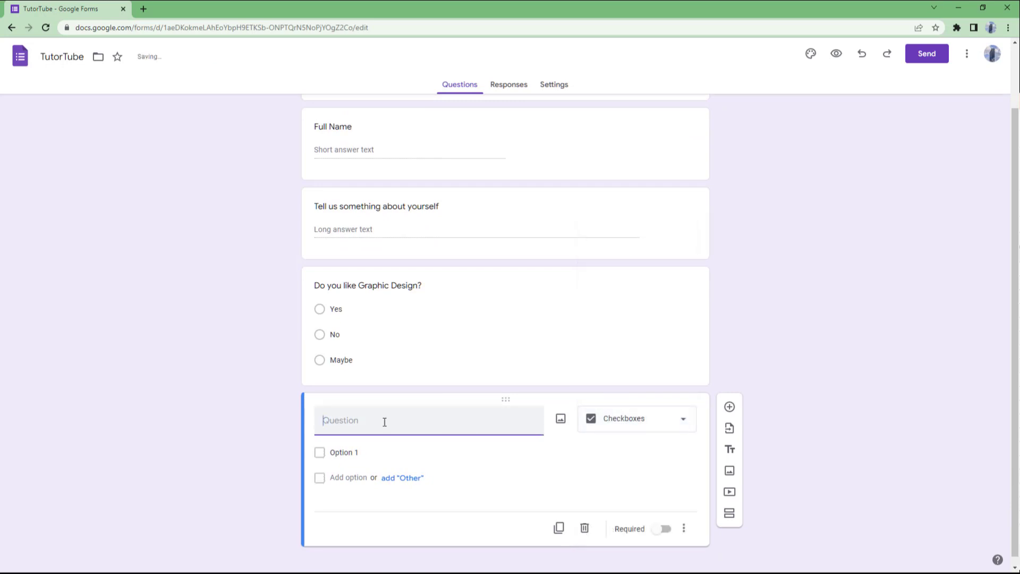
type("What kind of art do you like?")
Fill in the first checkbox options, removing a stray Other choice, ending with 'Oil Painting'
left_click(385, 460)
type("Digital Art")
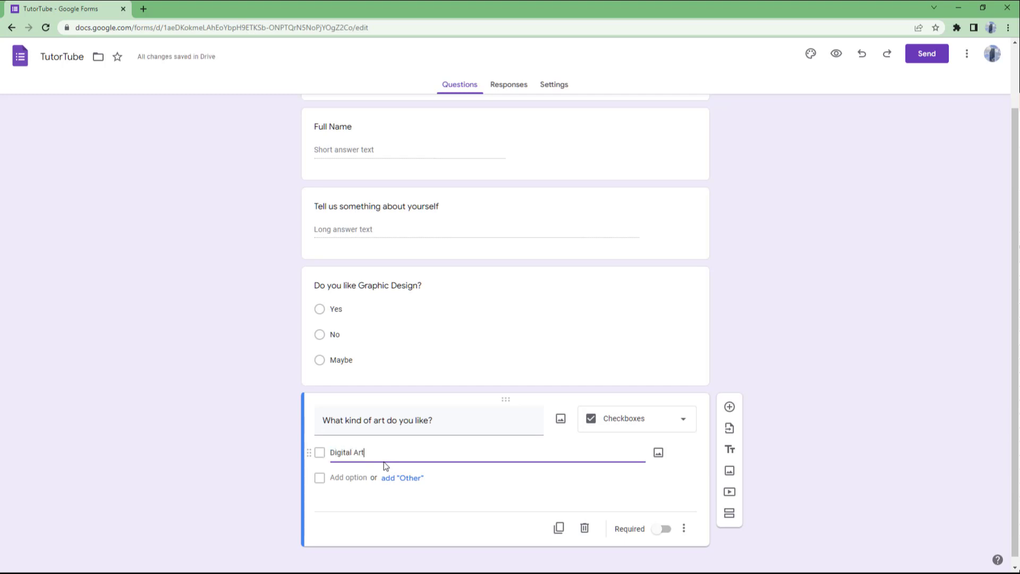
left_click(388, 478)
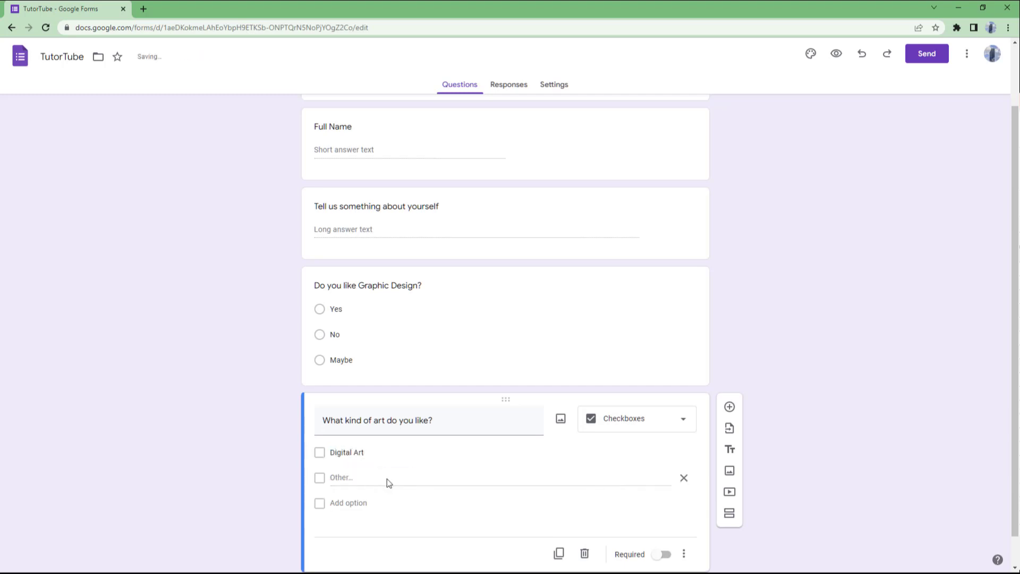
left_click(683, 477)
left_click(357, 477)
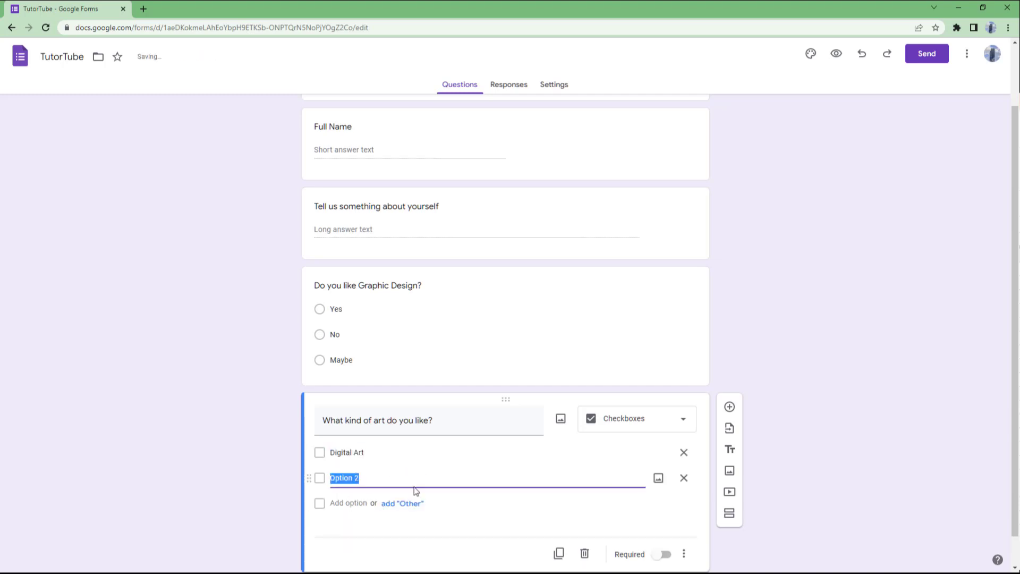
type("D")
key("BackSpace")
type("O")
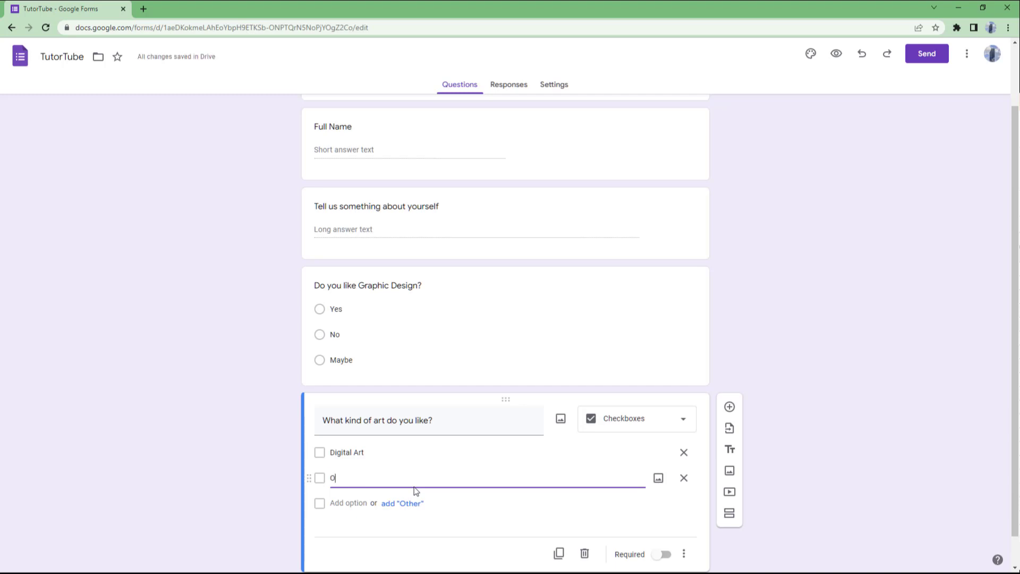
key("BackSpace")
key("BackSpace")
type("Oil")
type(" Painter")
key("BackSpace")
key("BackSpace")
type("ing")
Add the options Digital Art, Modern Art and Collage
left_click(352, 477)
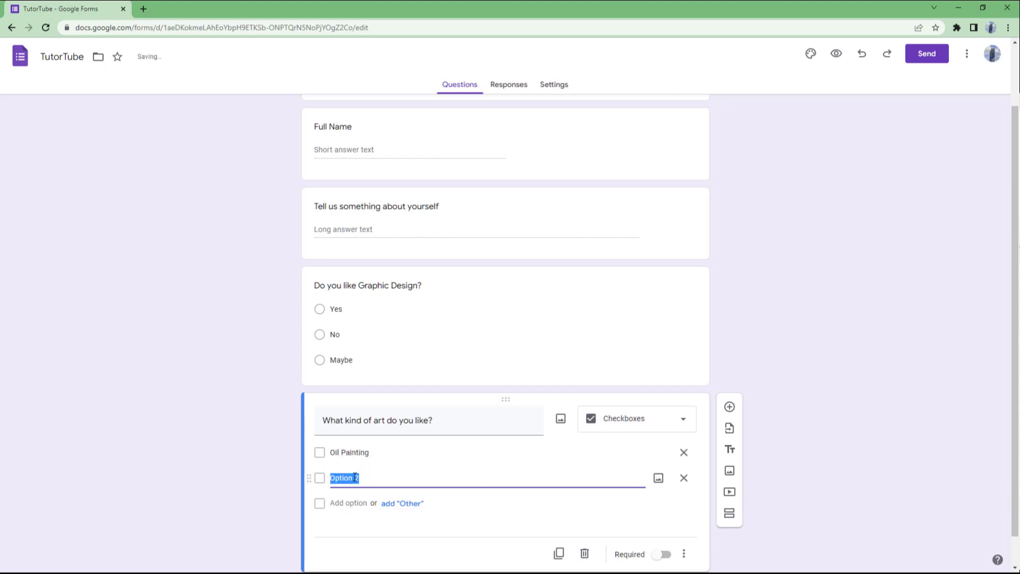
type("Digi")
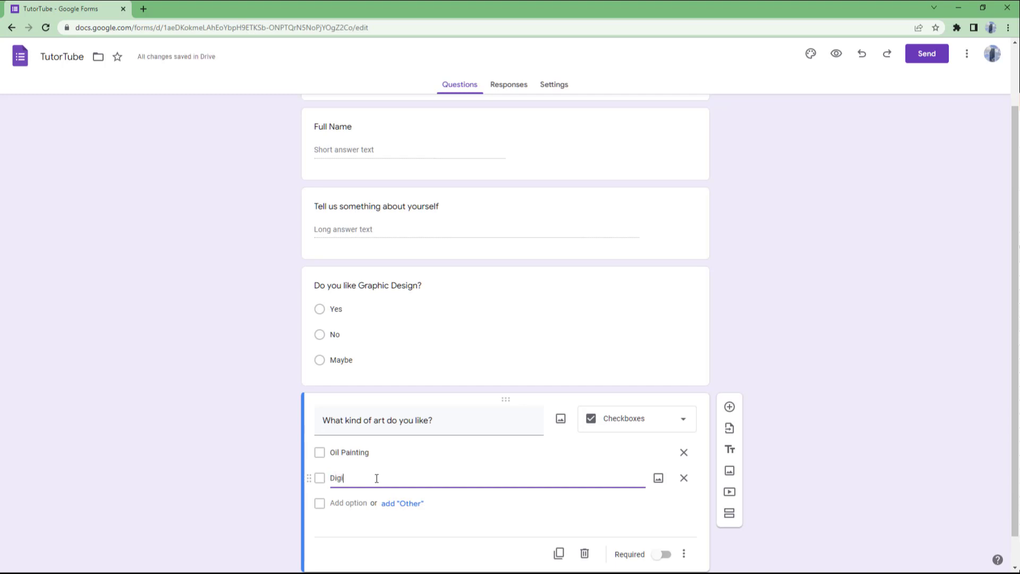
type("tal Art")
left_click(349, 502)
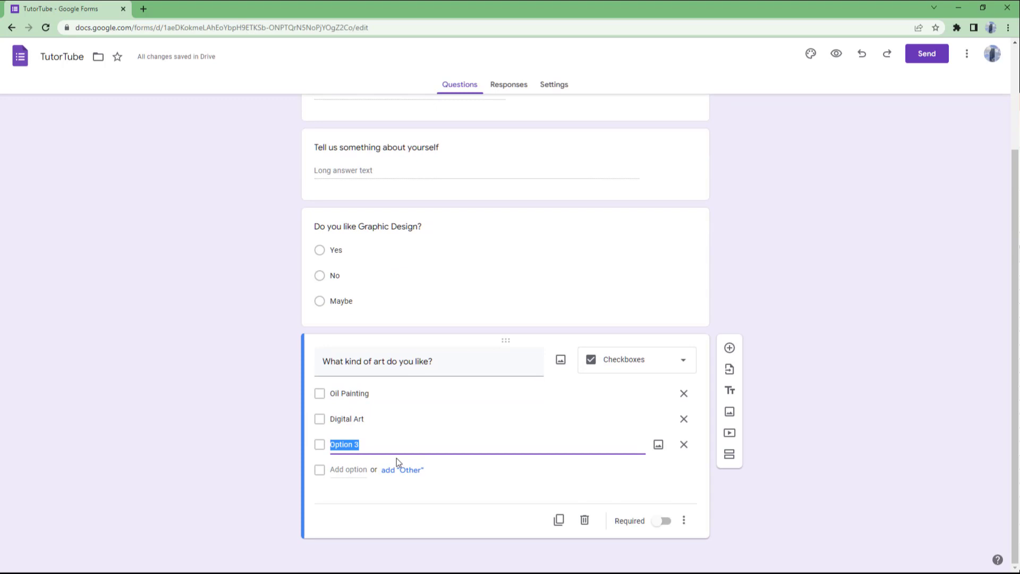
type("Modern Art")
left_click(361, 470)
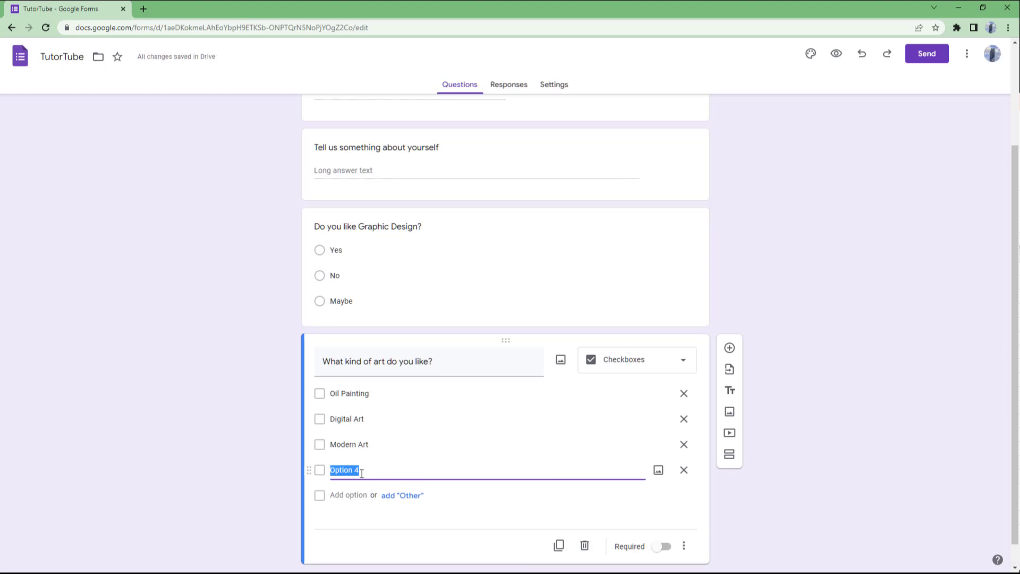
type("Collage")
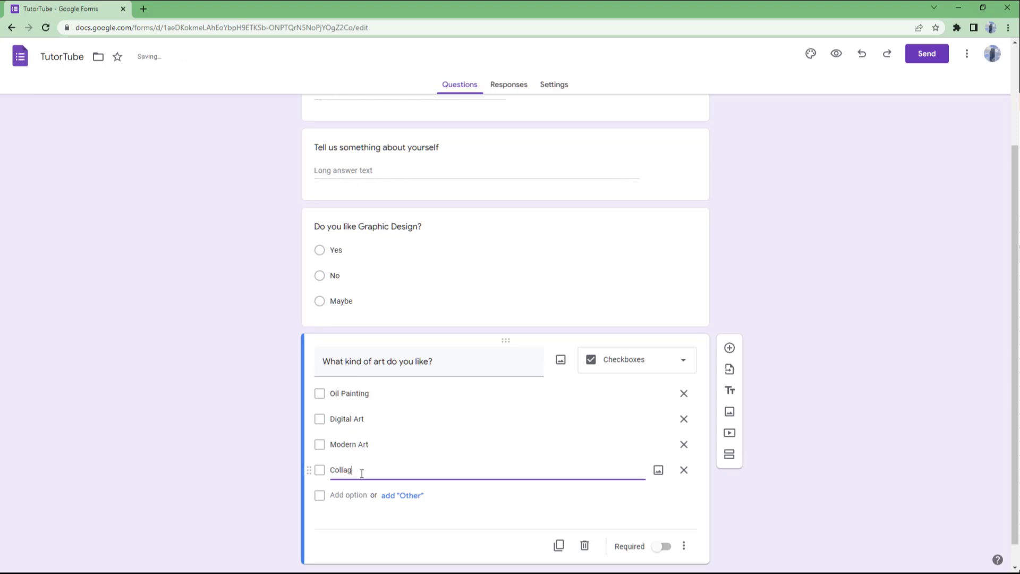
left_click(834, 420)
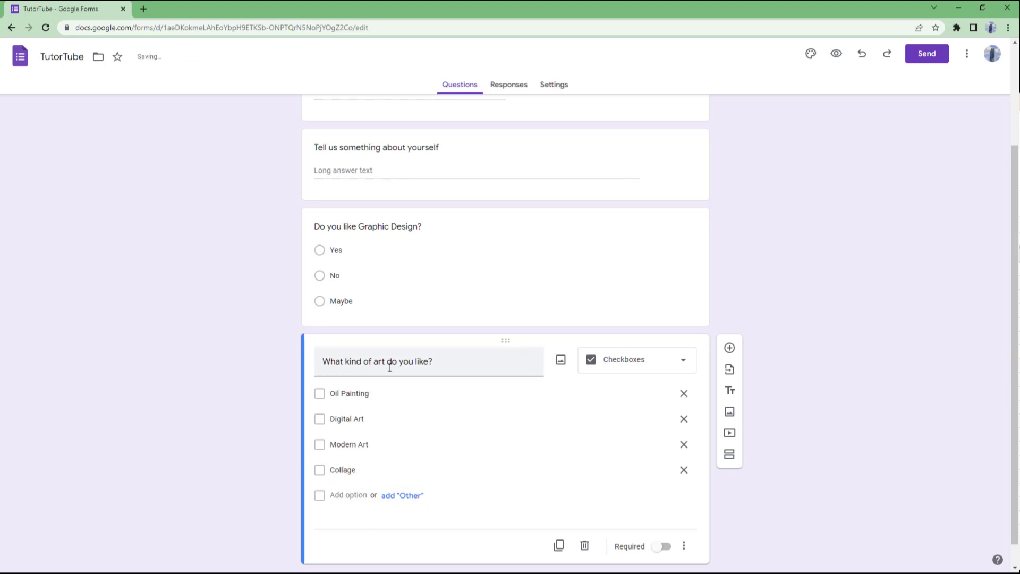
Switch the art question to Multiple choice, then back to Checkboxes
left_click(624, 363)
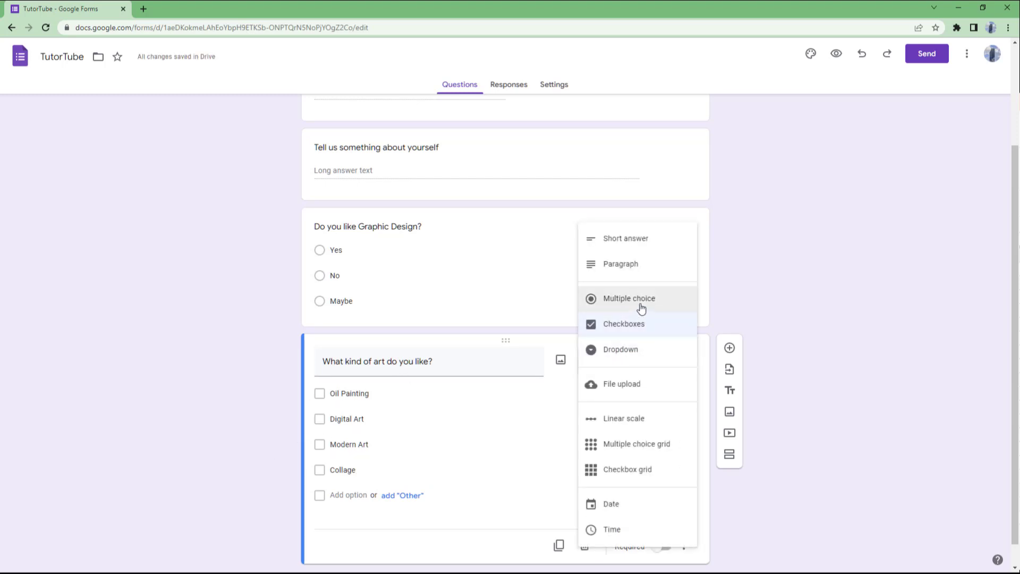
left_click(639, 308)
left_click(633, 359)
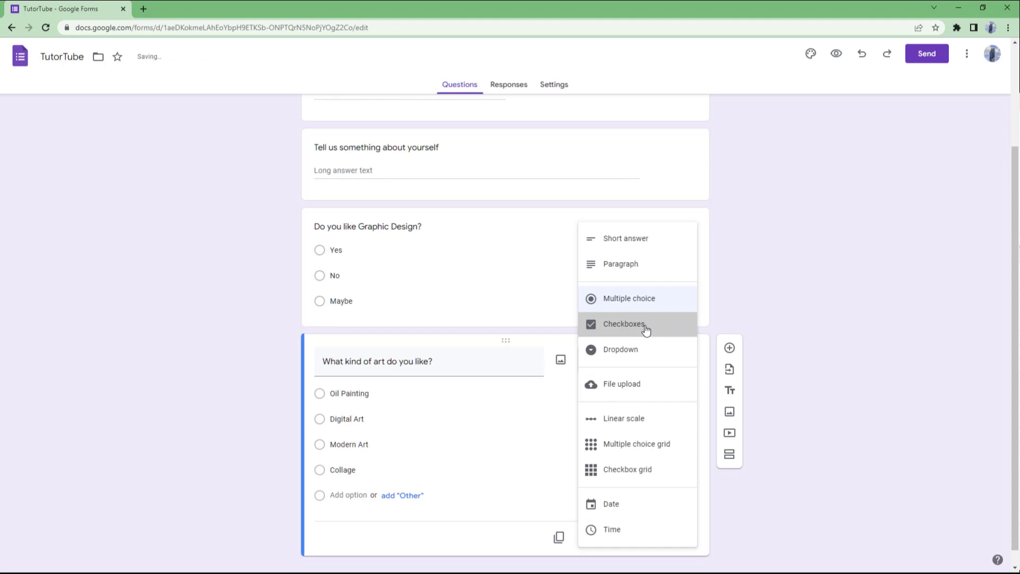
left_click(644, 326)
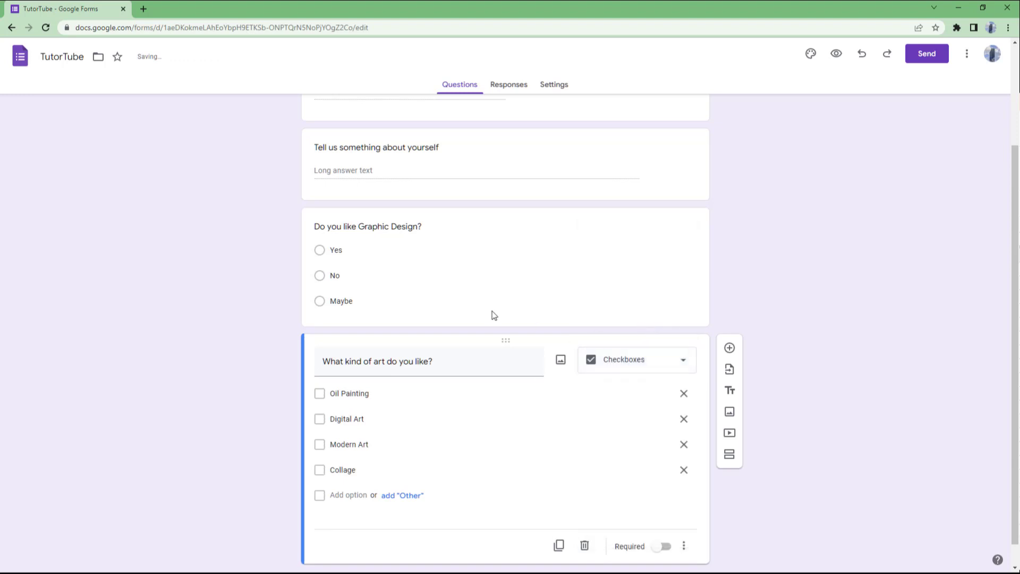
left_click(836, 54)
In the preview, tick Digital Art and Modern Art, then close the preview tab
scroll(379, 408, "down", 2)
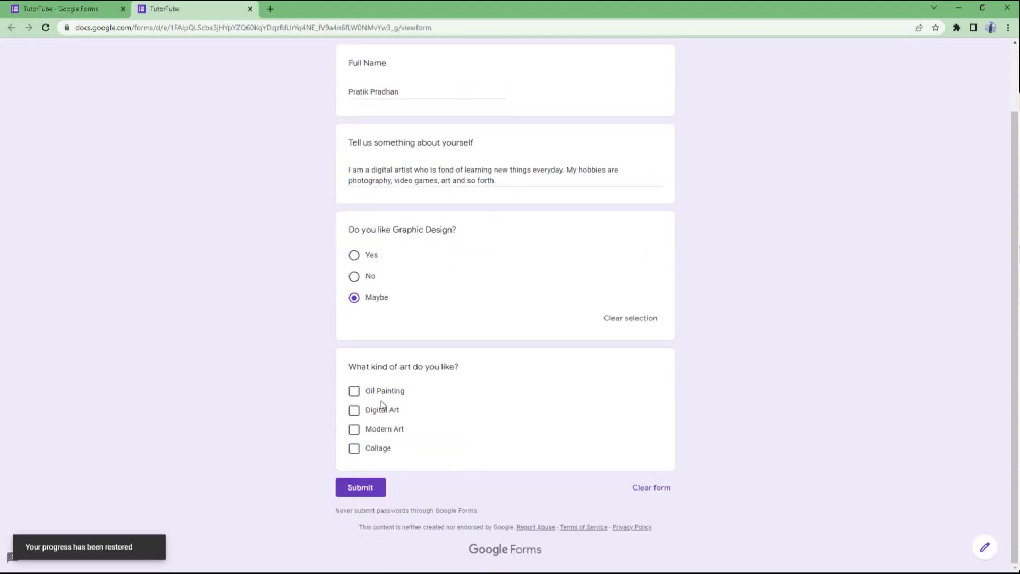
left_click(383, 415)
left_click(382, 428)
left_click(379, 411)
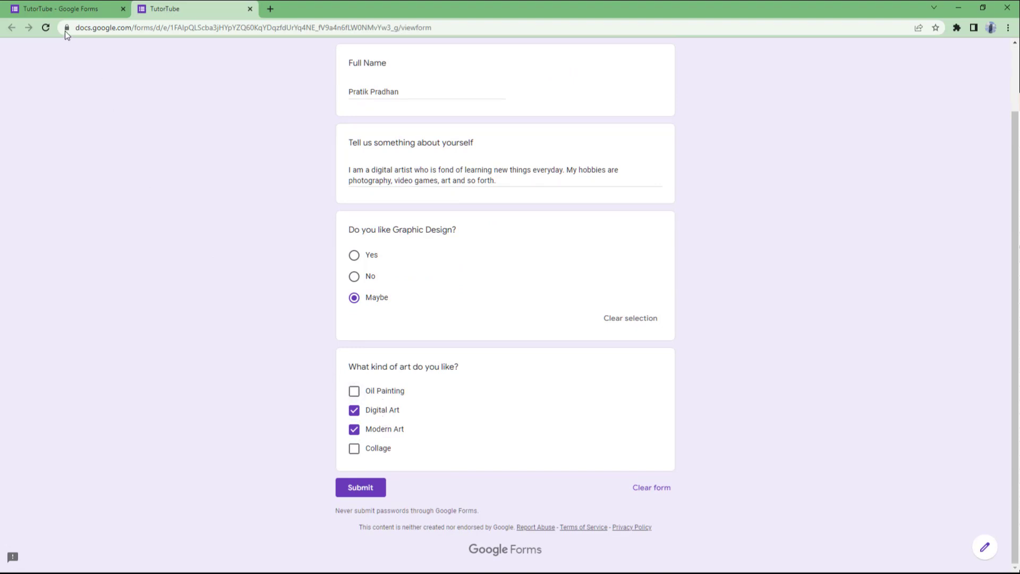
left_click(251, 10)
scroll(544, 412, "down", 1)
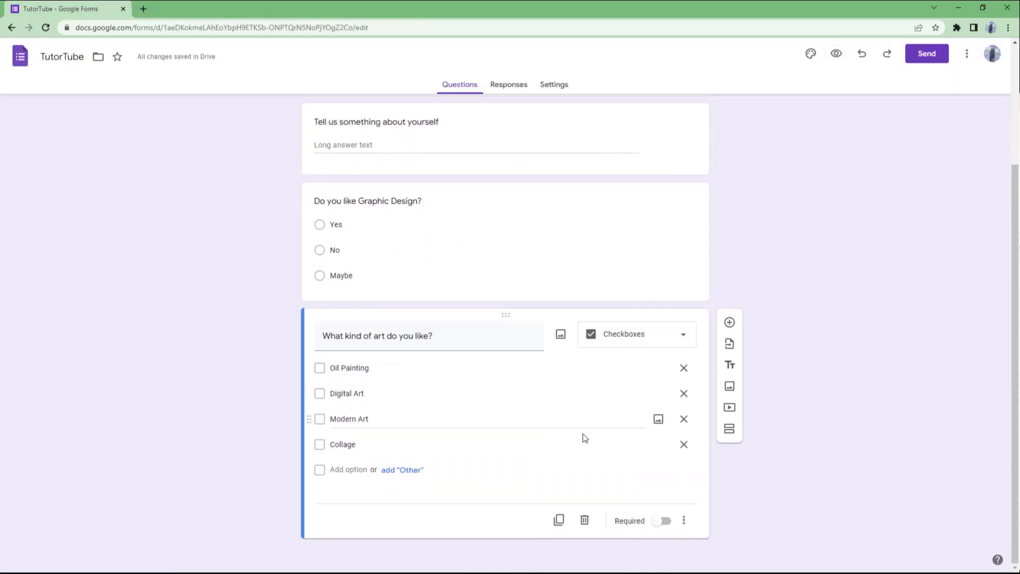
Add a dropdown question titled 'What kind of course do you wish to take?'
left_click(729, 321)
left_click(613, 424)
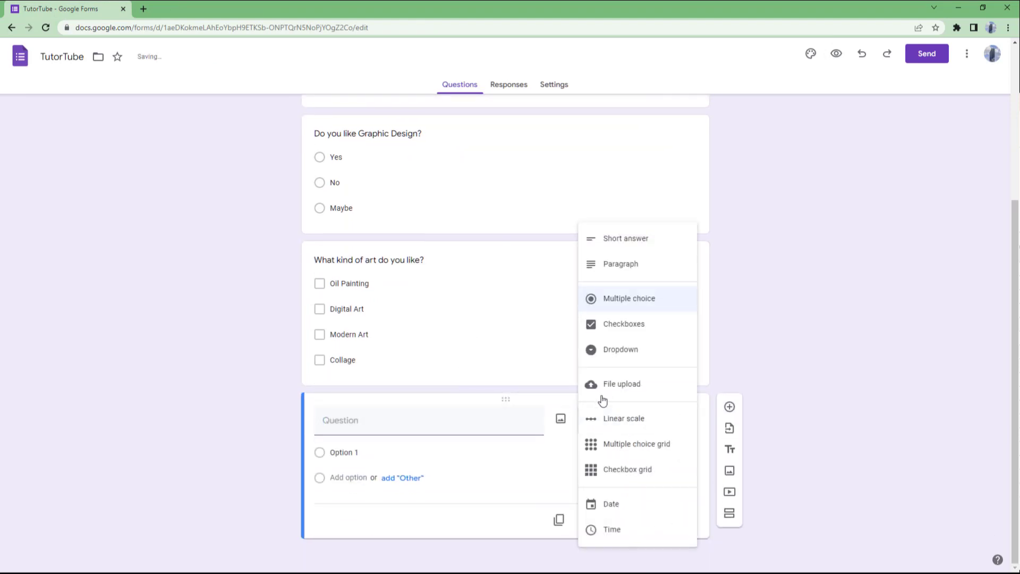
left_click(618, 350)
left_click(387, 421)
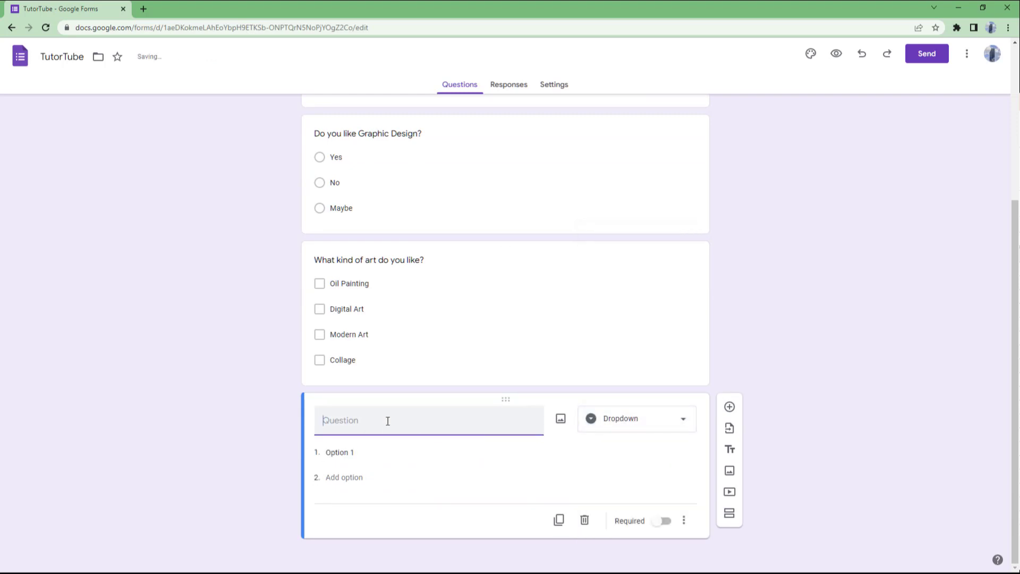
type("Do you wi")
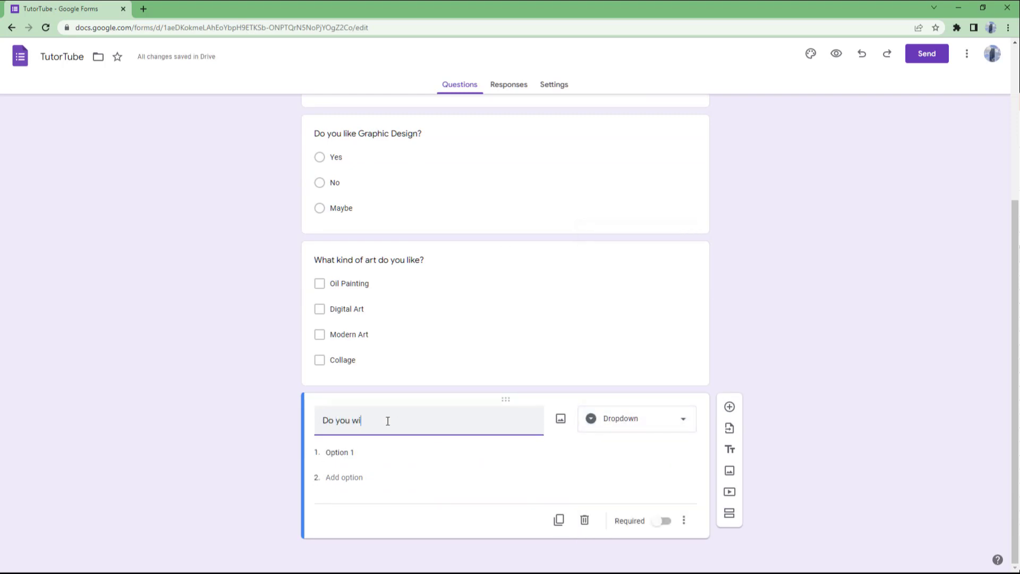
type("dh to take")
key("ctrl+a")
type("What kind of course ")
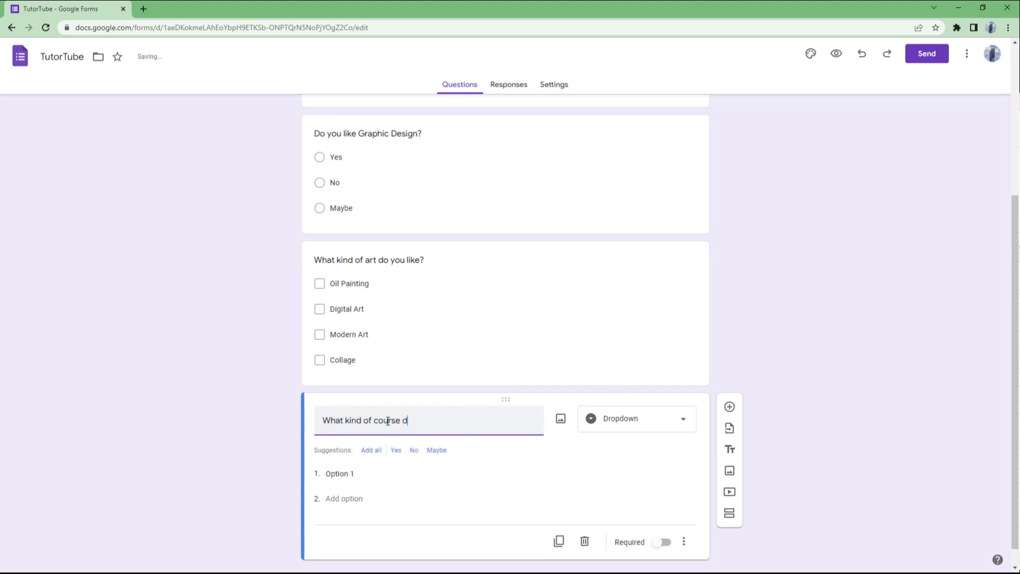
type("do you wish to take?")
Enter the dropdown options Basic, Intermediate and Advanced
left_click(362, 452)
type("Basic")
left_click(354, 478)
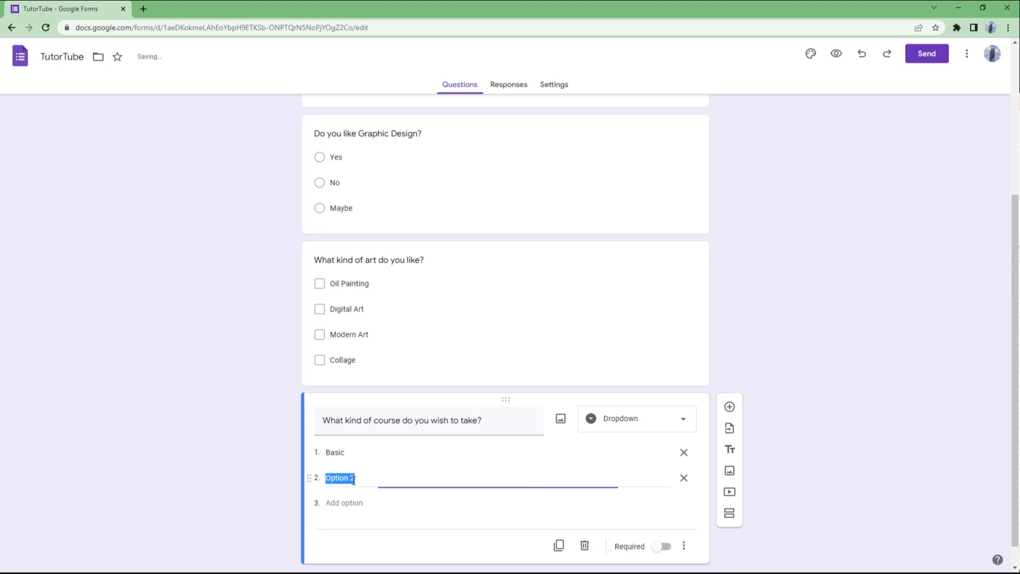
type("Intermediate")
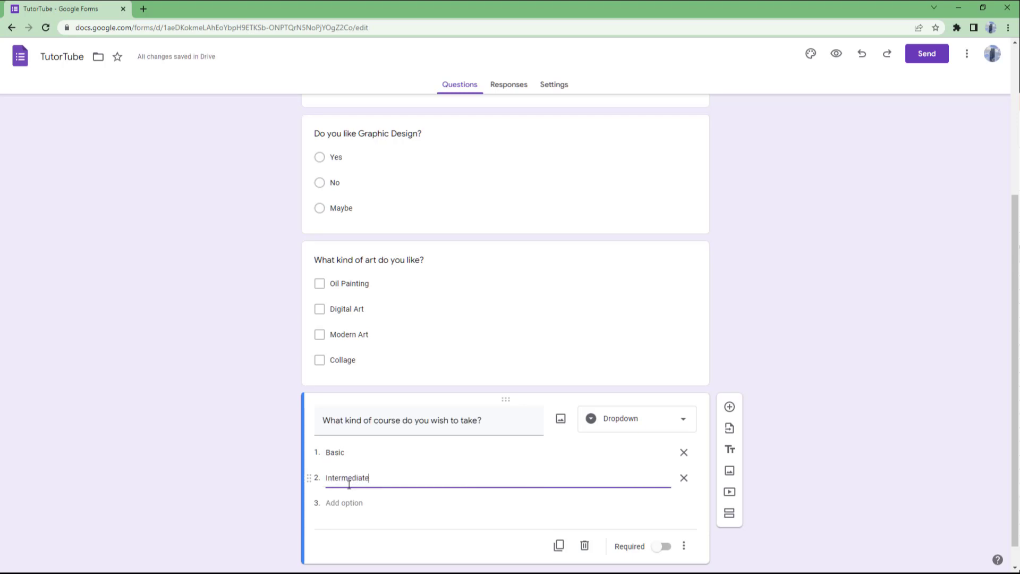
left_click(355, 504)
type("Advanced")
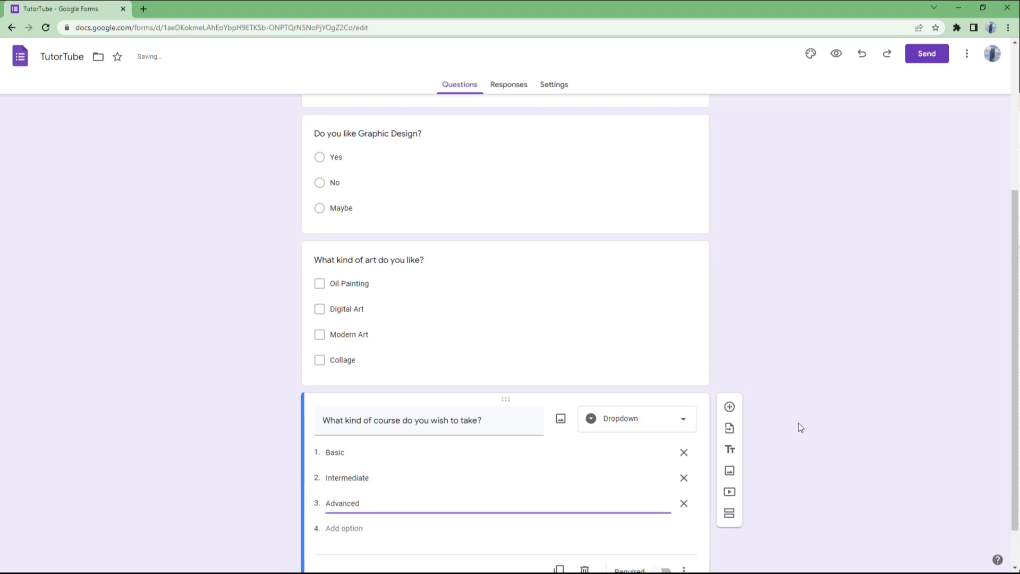
left_click(675, 433)
scroll(620, 442, "down", 1)
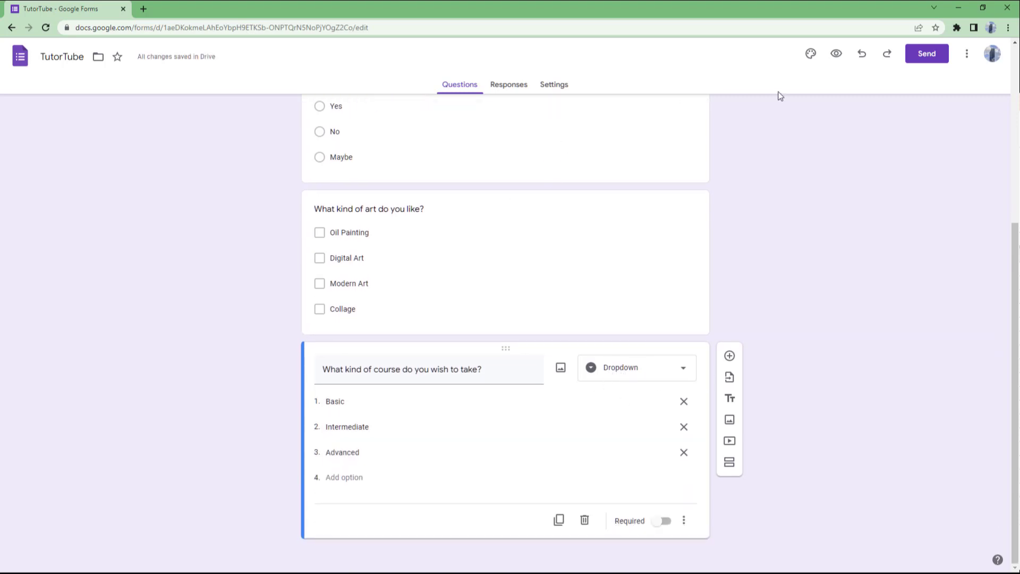
In the preview, choose Intermediate, then Advanced, then Basic in the course dropdown
left_click(836, 54)
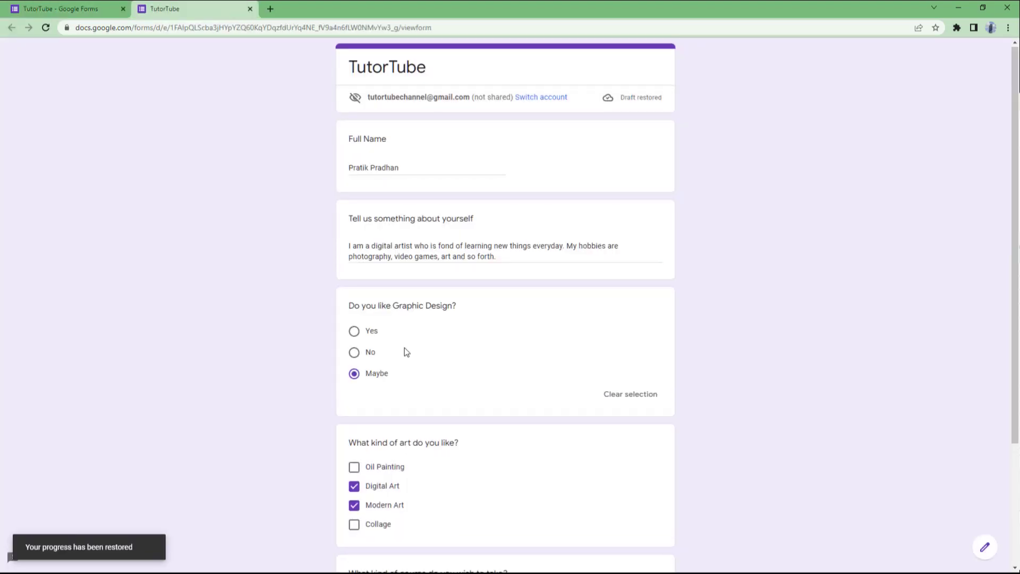
scroll(405, 346, "down", 3)
left_click(394, 452)
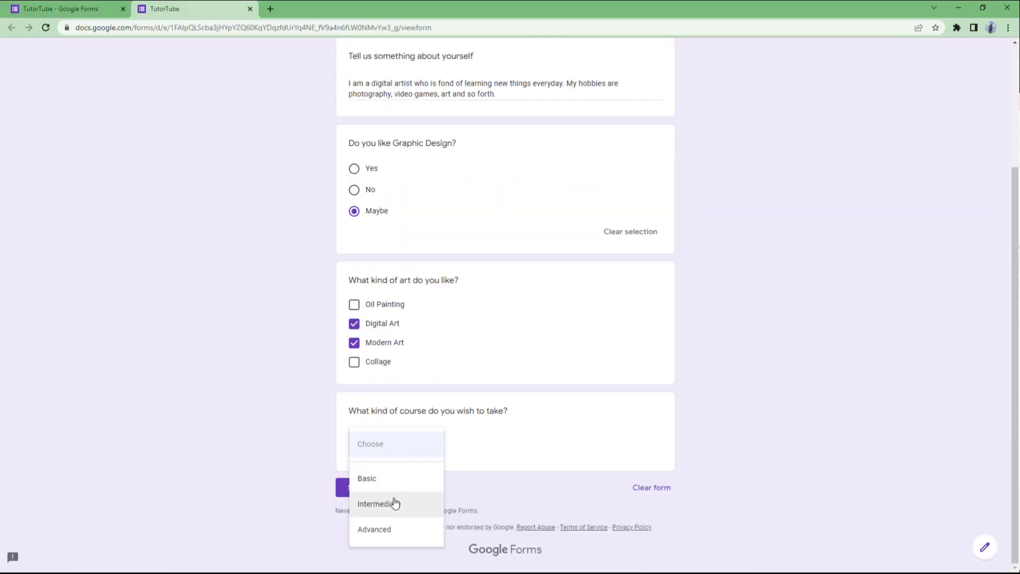
left_click(391, 503)
left_click(406, 452)
left_click(397, 468)
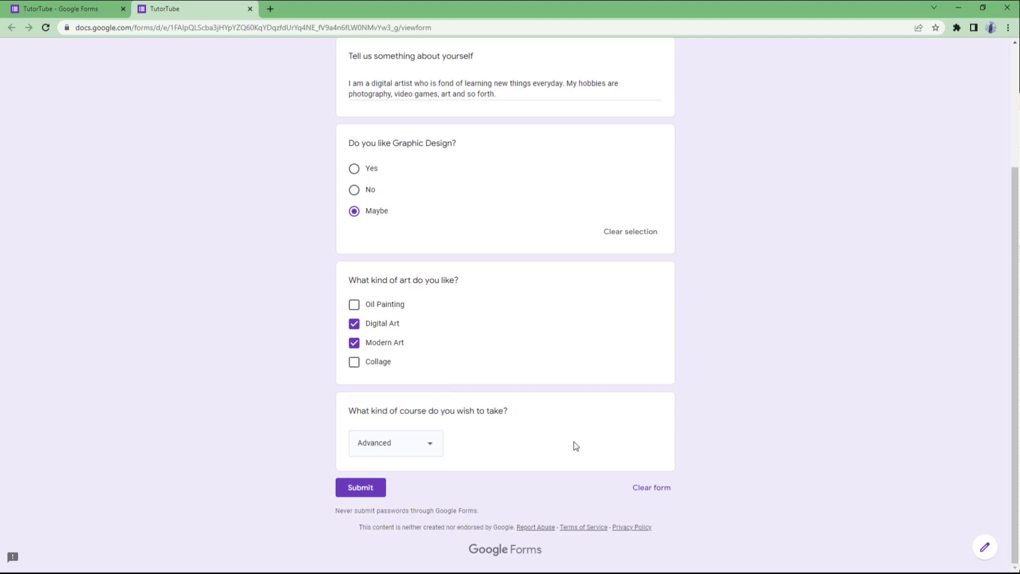
left_click(393, 453)
left_click(396, 392)
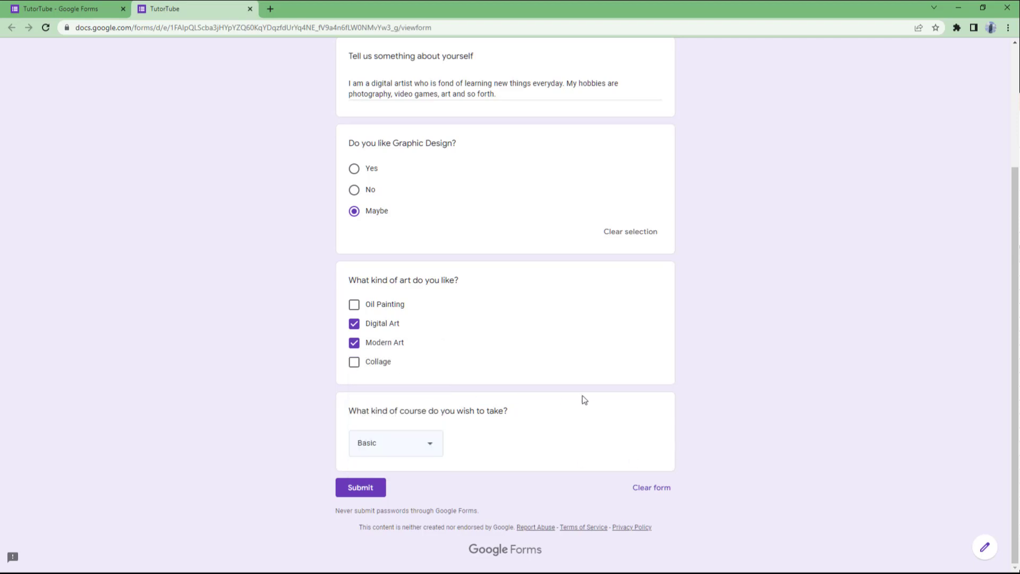